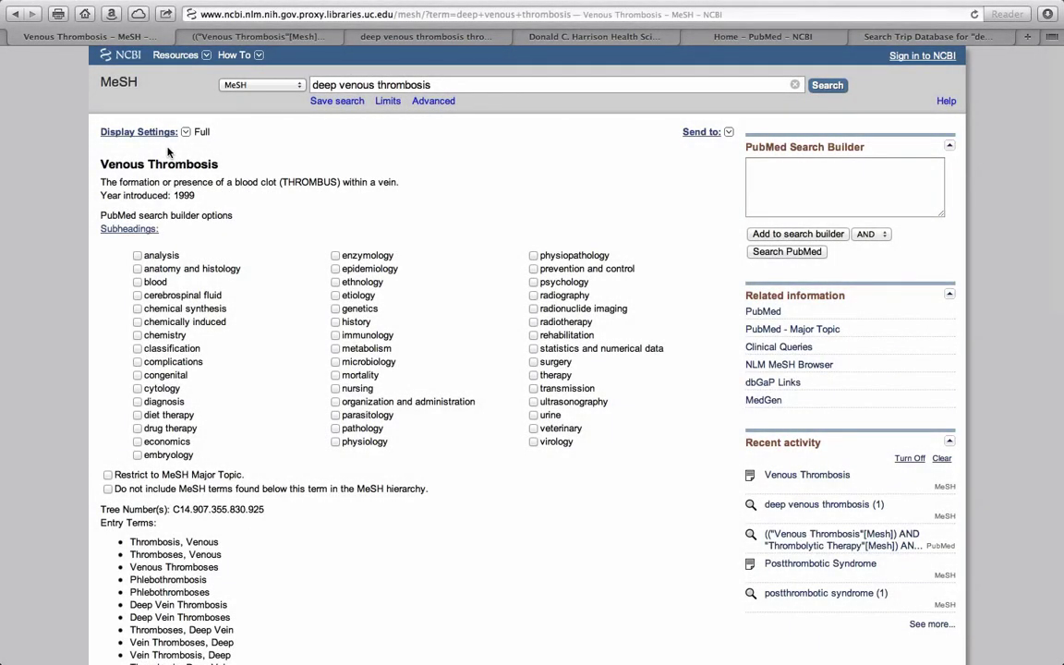
Step: Scroll through the deep venous thrombosis search page, then bring up the PubMed results tab
{"action": "scroll", "coordinate": [250, 331], "scroll_direction": "down", "scroll_amount": 1}
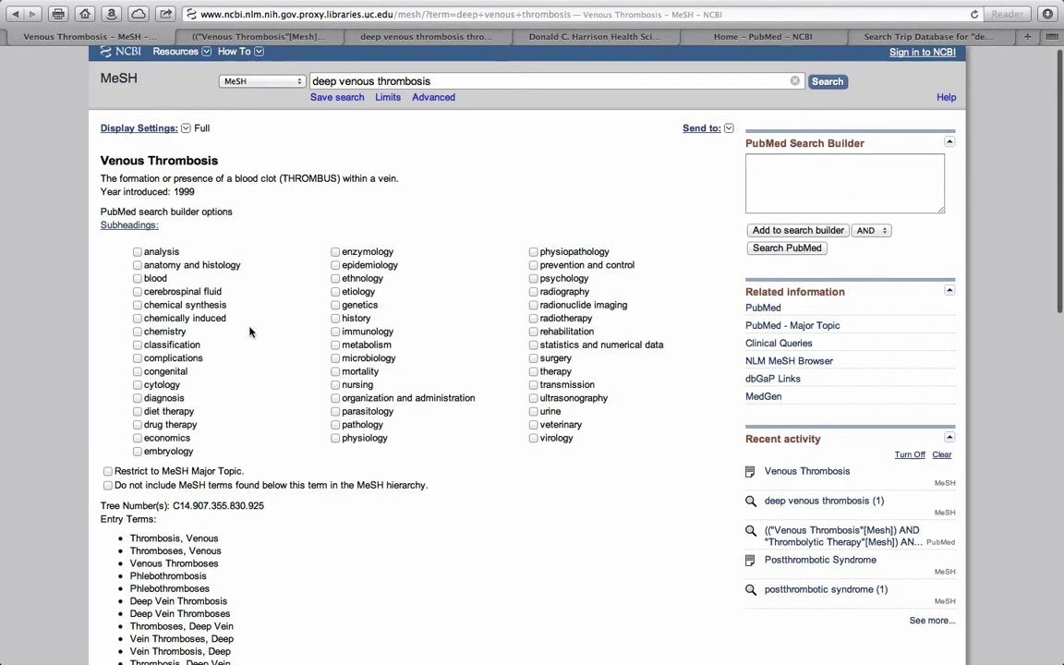
{"action": "scroll", "coordinate": [249, 331], "scroll_direction": "down", "scroll_amount": 1}
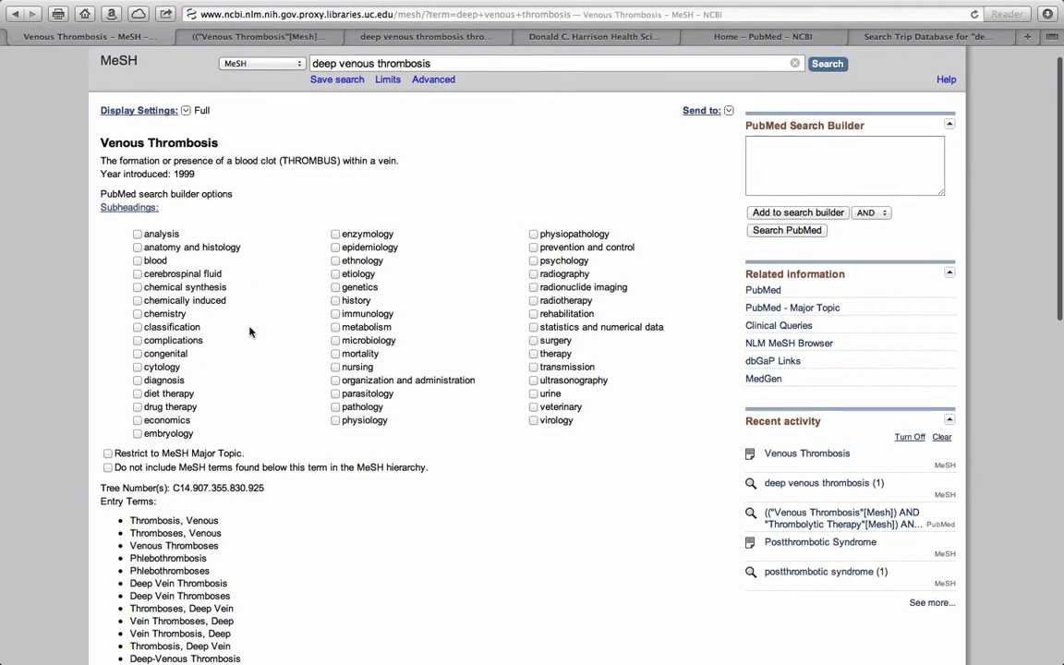
{"action": "scroll", "coordinate": [249, 331], "scroll_direction": "down", "scroll_amount": 3}
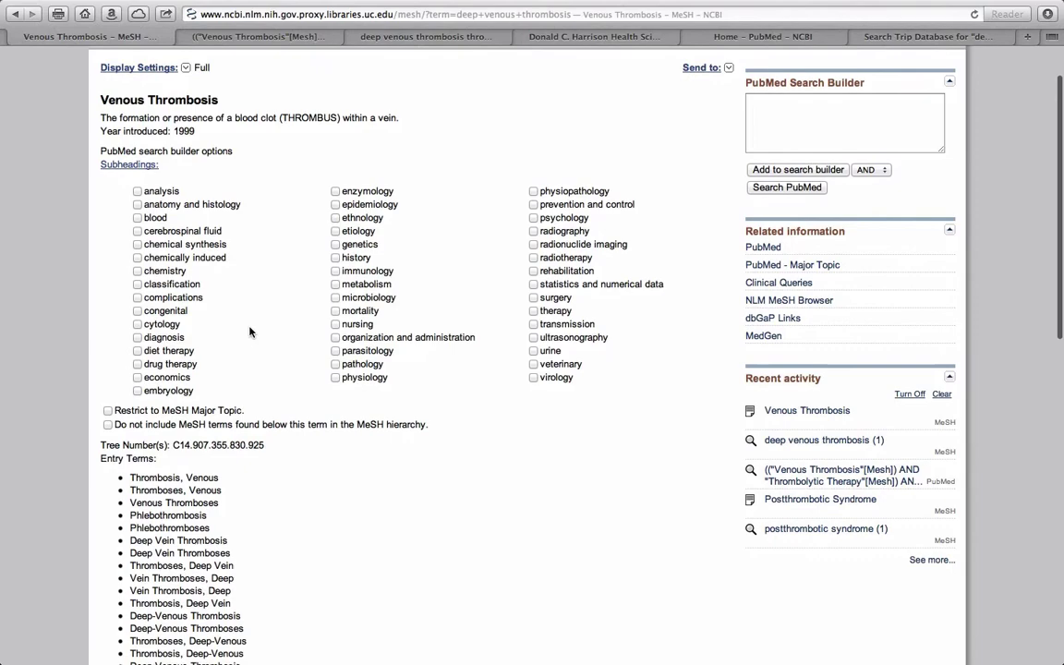
{"action": "scroll", "coordinate": [250, 331], "scroll_direction": "down", "scroll_amount": 3}
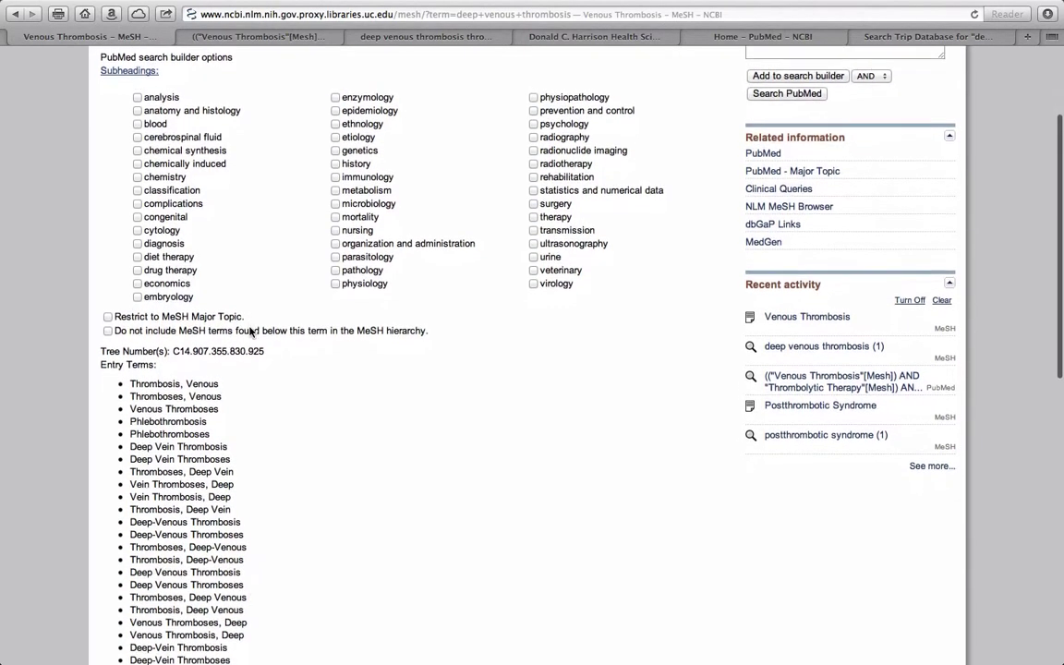
{"action": "scroll", "coordinate": [249, 330], "scroll_direction": "down", "scroll_amount": 6}
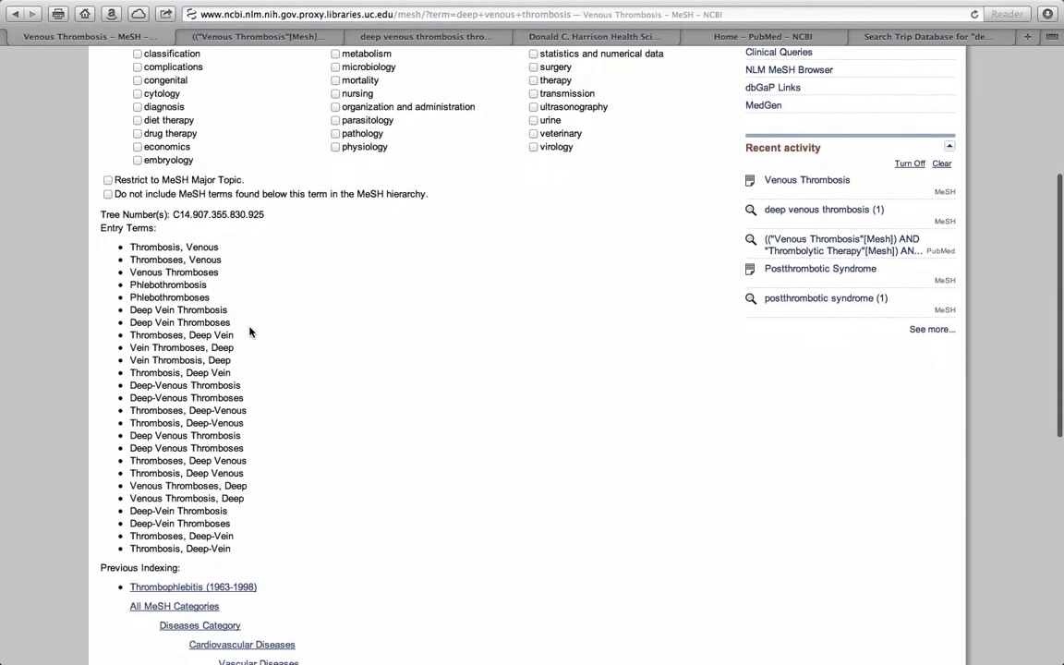
{"action": "scroll", "coordinate": [249, 330], "scroll_direction": "down", "scroll_amount": 2}
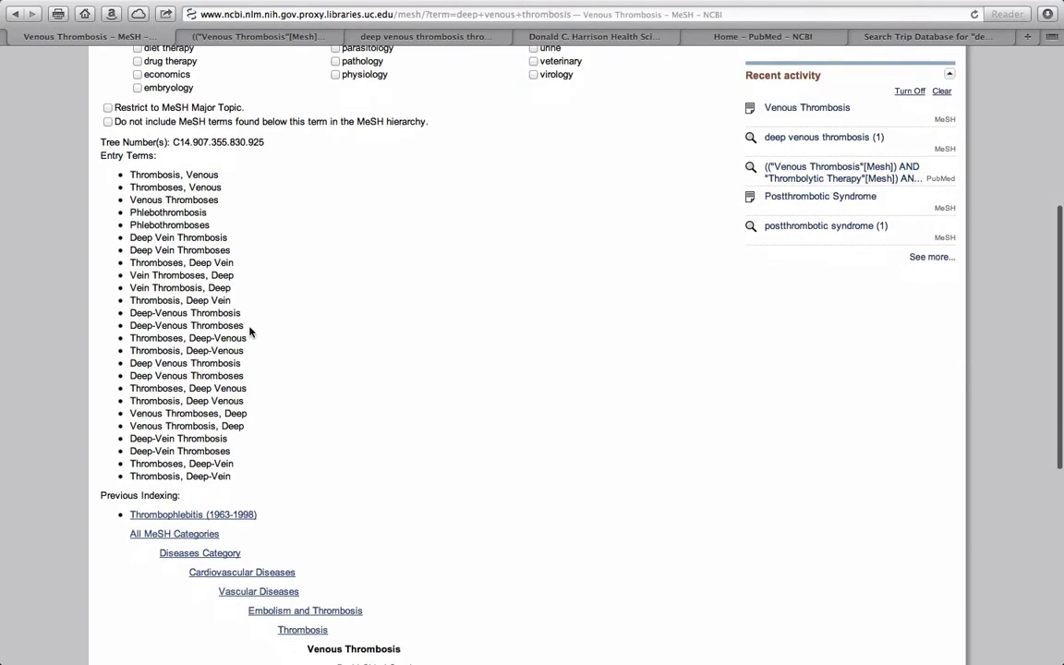
{"action": "scroll", "coordinate": [249, 331], "scroll_direction": "down", "scroll_amount": 2}
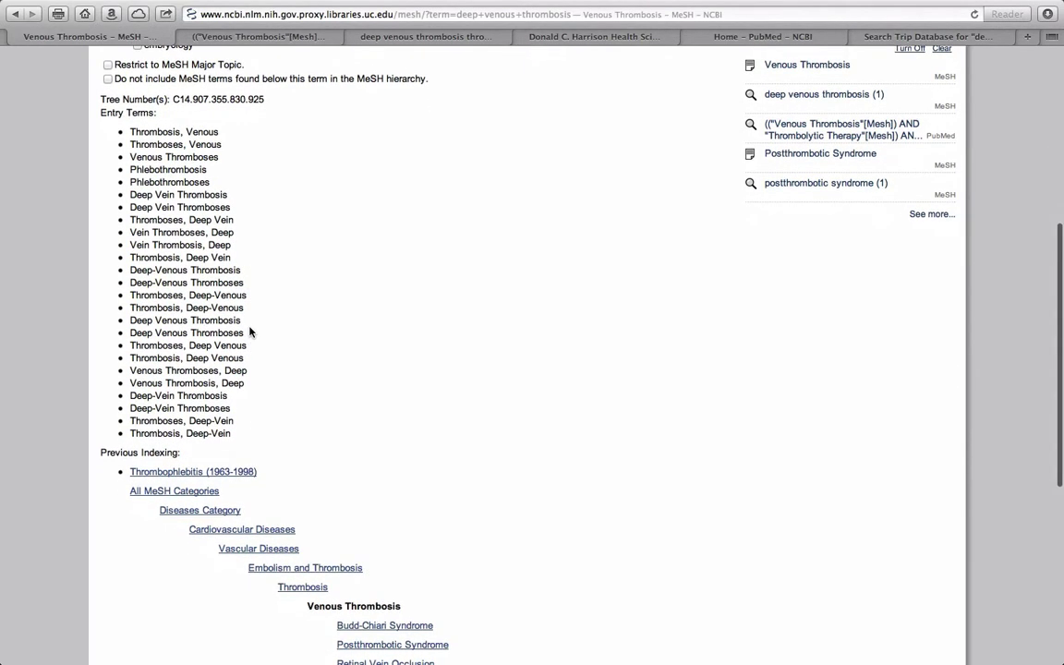
{"action": "scroll", "coordinate": [249, 330], "scroll_direction": "down", "scroll_amount": 1}
{"action": "scroll", "coordinate": [250, 330], "scroll_direction": "down", "scroll_amount": 9}
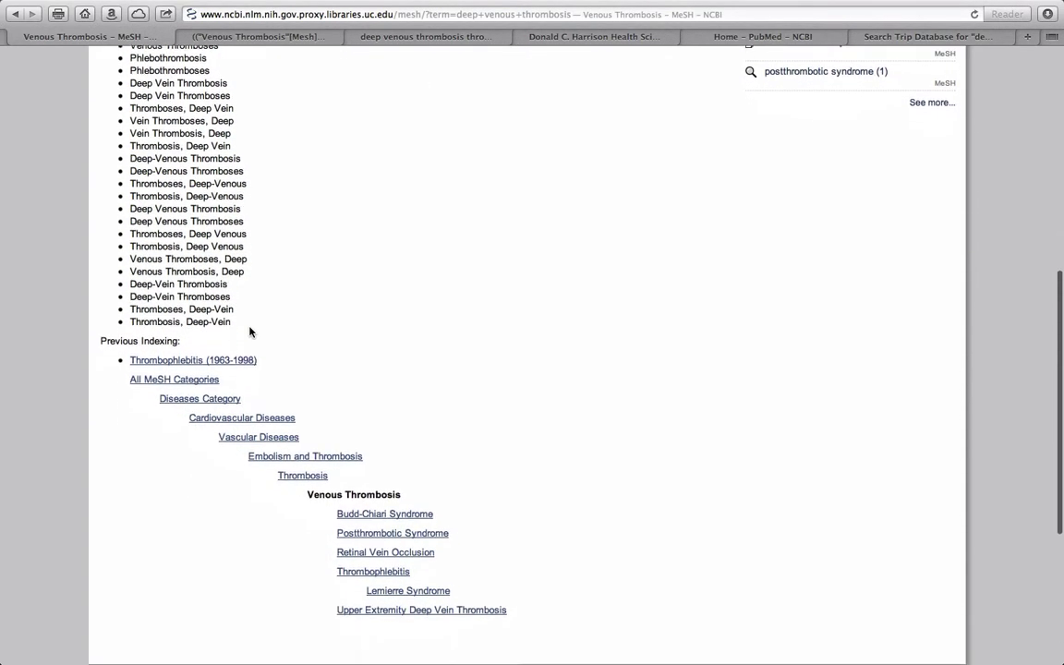
{"action": "scroll", "coordinate": [249, 330], "scroll_direction": "down", "scroll_amount": 2}
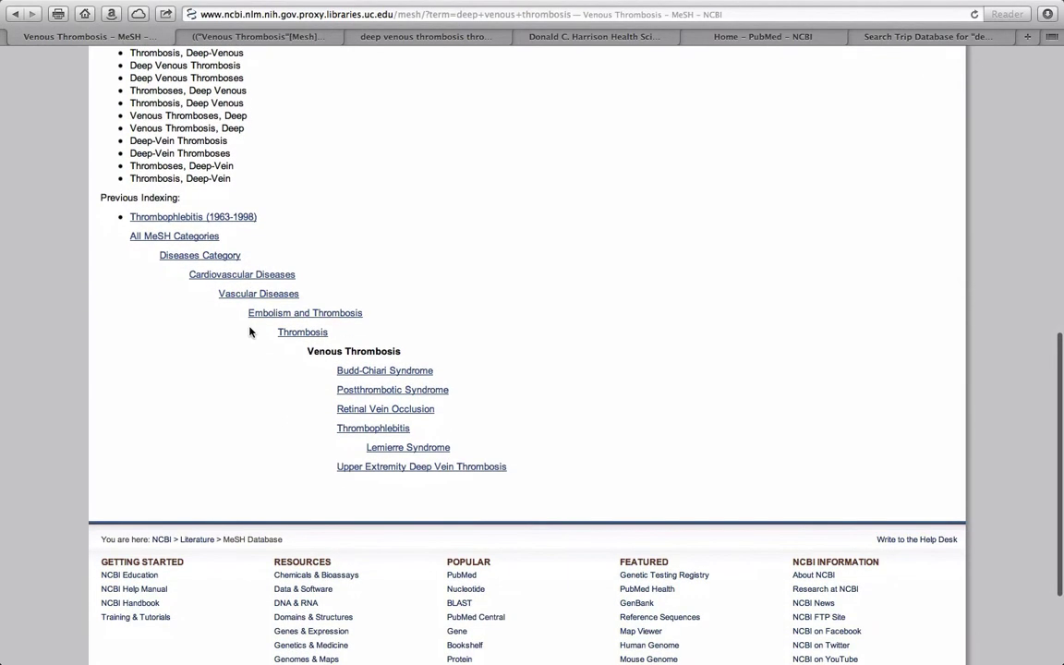
{"action": "scroll", "coordinate": [249, 330], "scroll_direction": "up", "scroll_amount": 3}
{"action": "scroll", "coordinate": [249, 331], "scroll_direction": "up", "scroll_amount": 20}
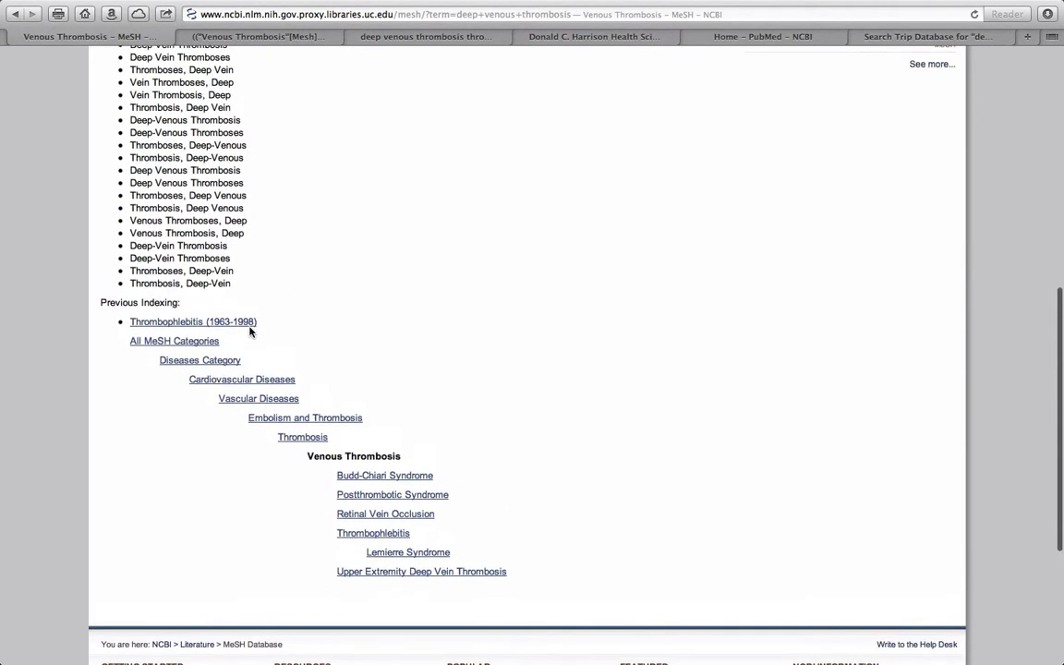
{"action": "scroll", "coordinate": [249, 326], "scroll_direction": "up", "scroll_amount": 4}
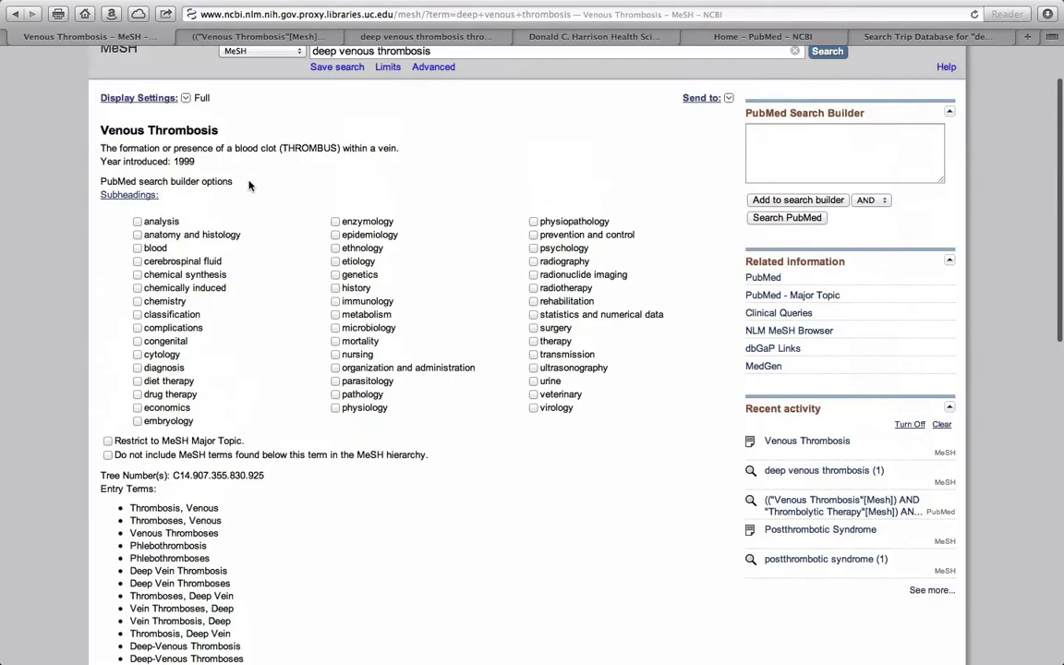
{"action": "left_click", "coordinate": [229, 37]}
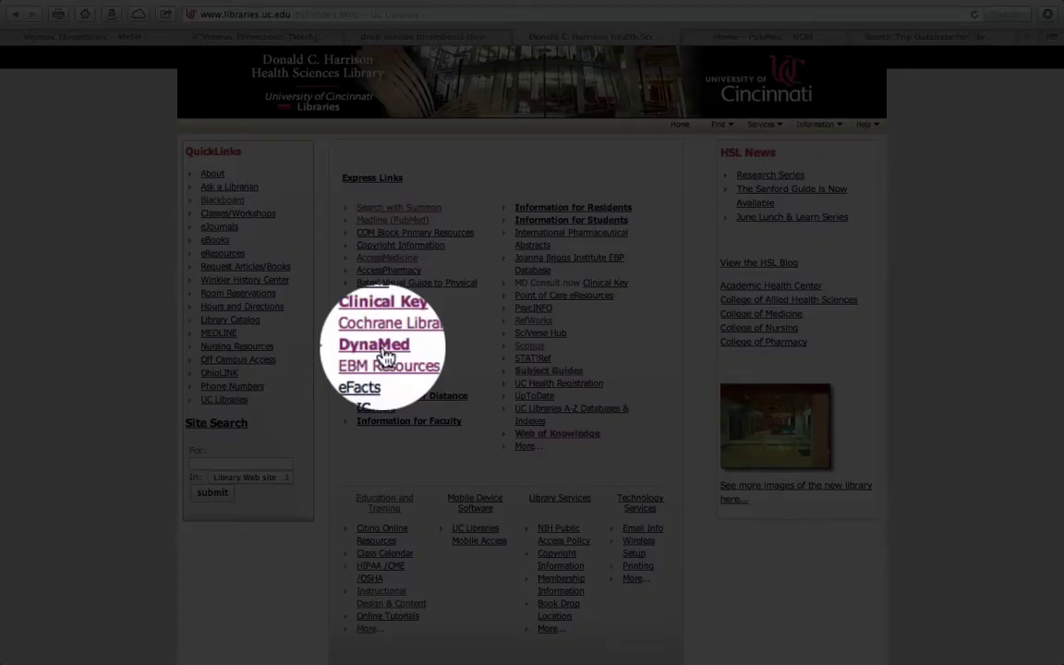
Step: Search DynaMed for 'deep venous thrombosis' and preview the Deep vein thrombosis (DVT) outline
{"action": "left_click", "coordinate": [385, 356]}
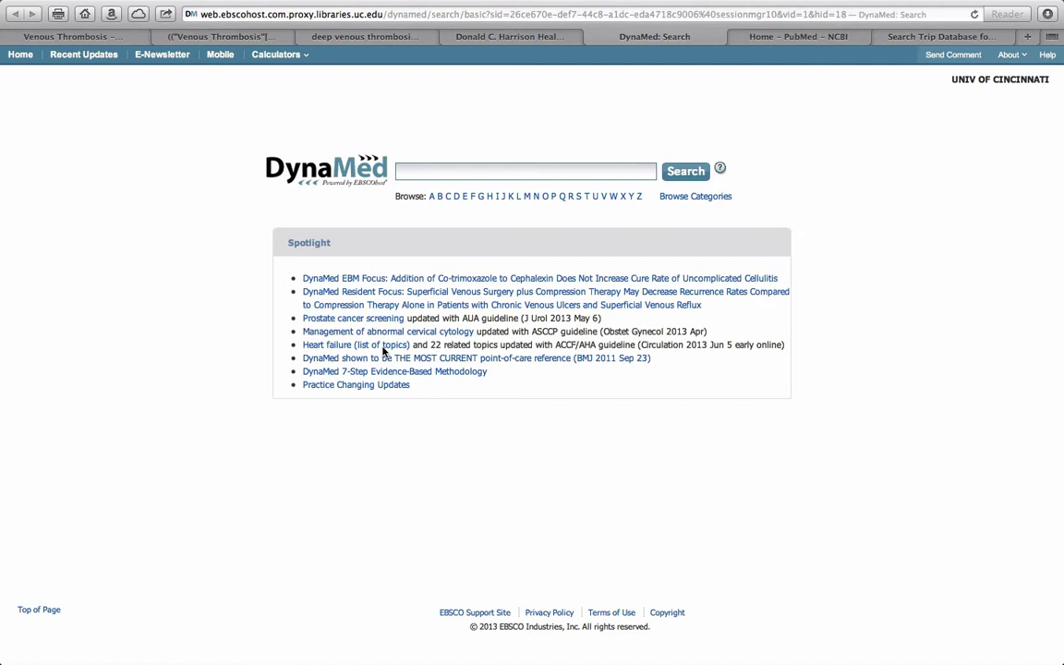
{"action": "type", "text": "deep venous thrombosis"}
{"action": "key", "text": "Return"}
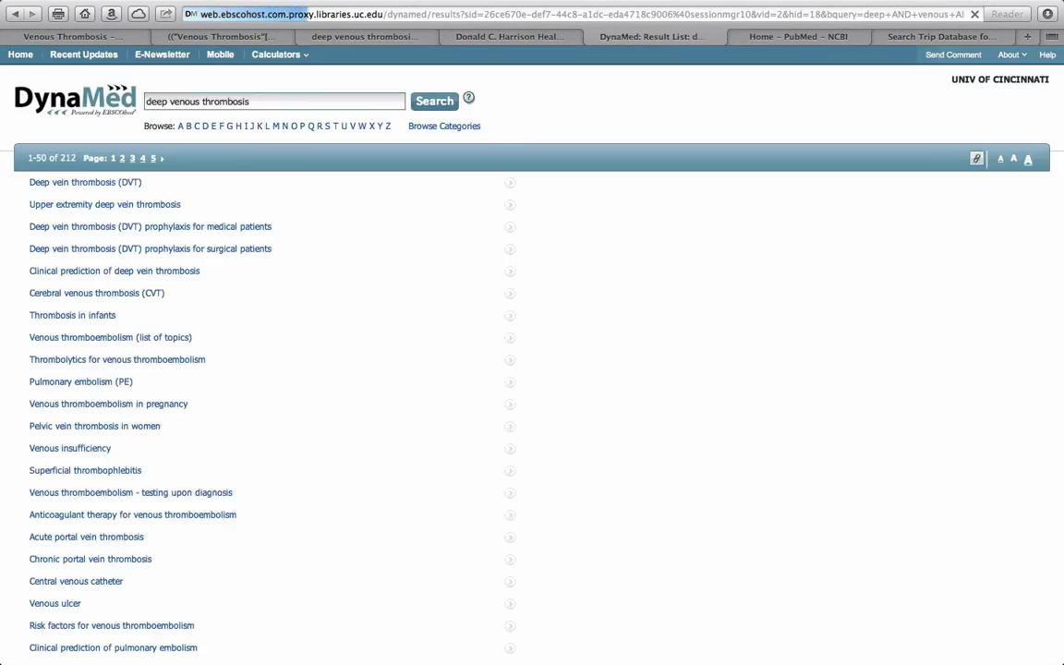
{"action": "left_click", "coordinate": [104, 188]}
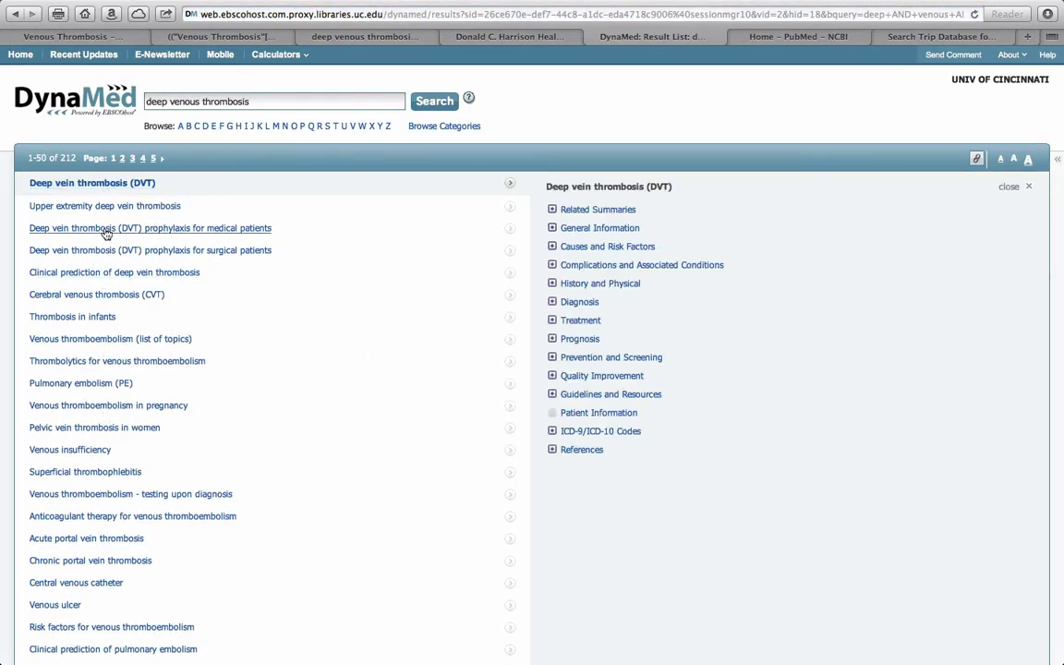
Step: Open the full DVT topic and visit its Treatment, Treatment setting, Diagnosis and References sections
{"action": "left_click", "coordinate": [97, 185]}
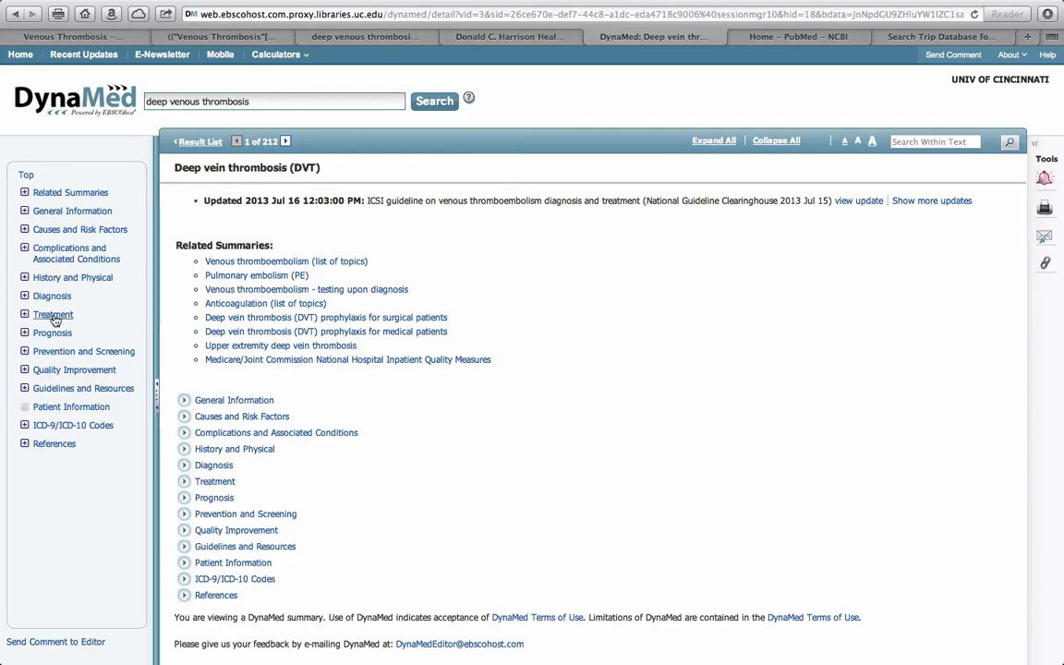
{"action": "left_click", "coordinate": [53, 315]}
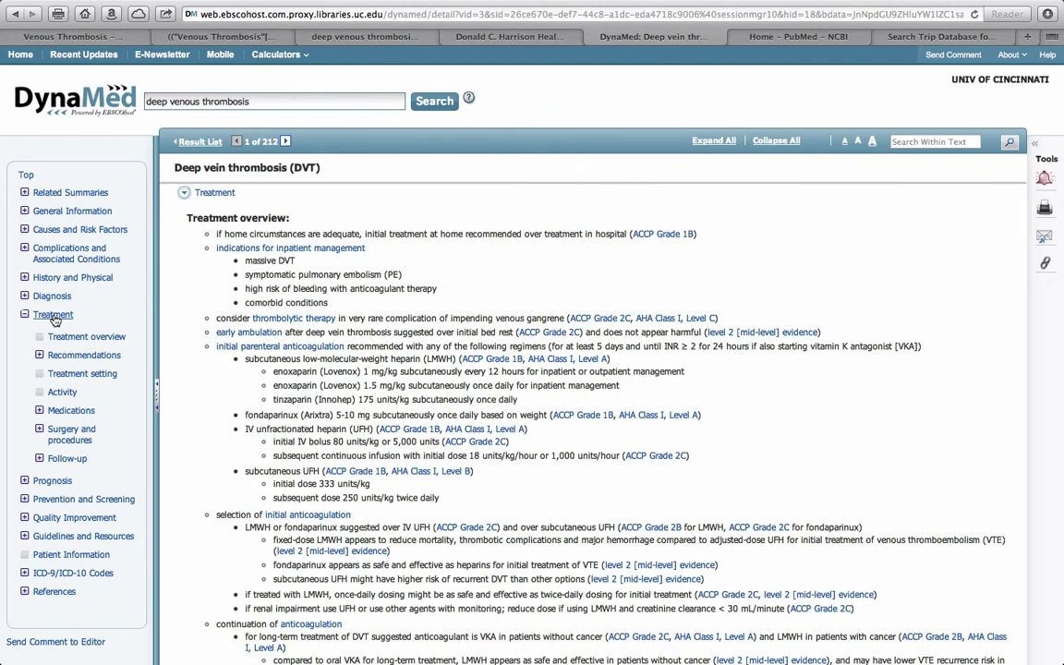
{"action": "left_click", "coordinate": [78, 375]}
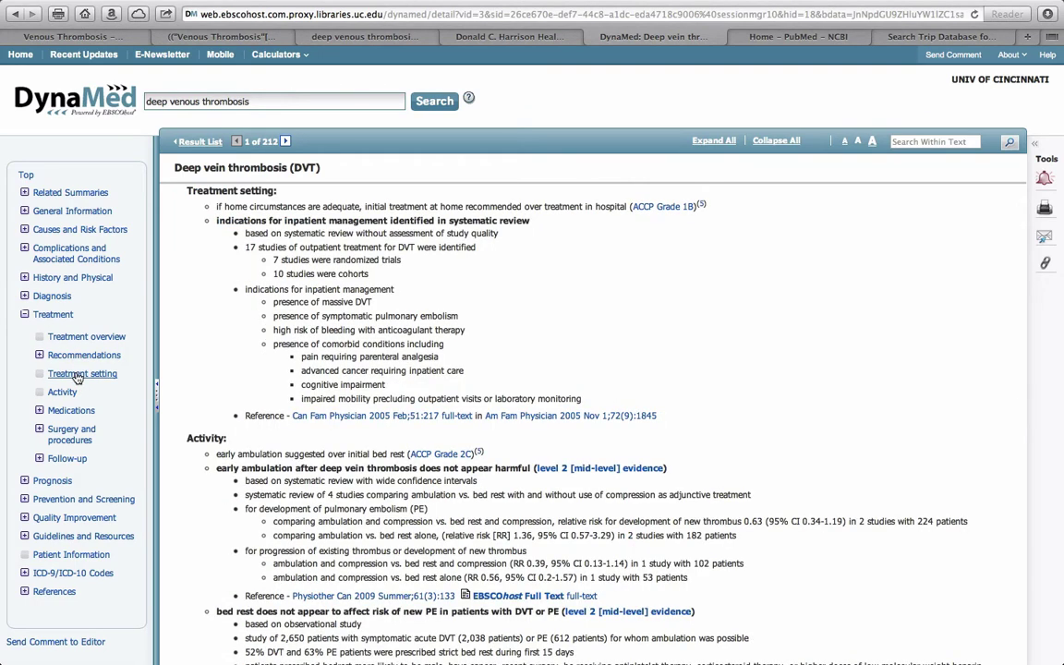
{"action": "left_click", "coordinate": [57, 297]}
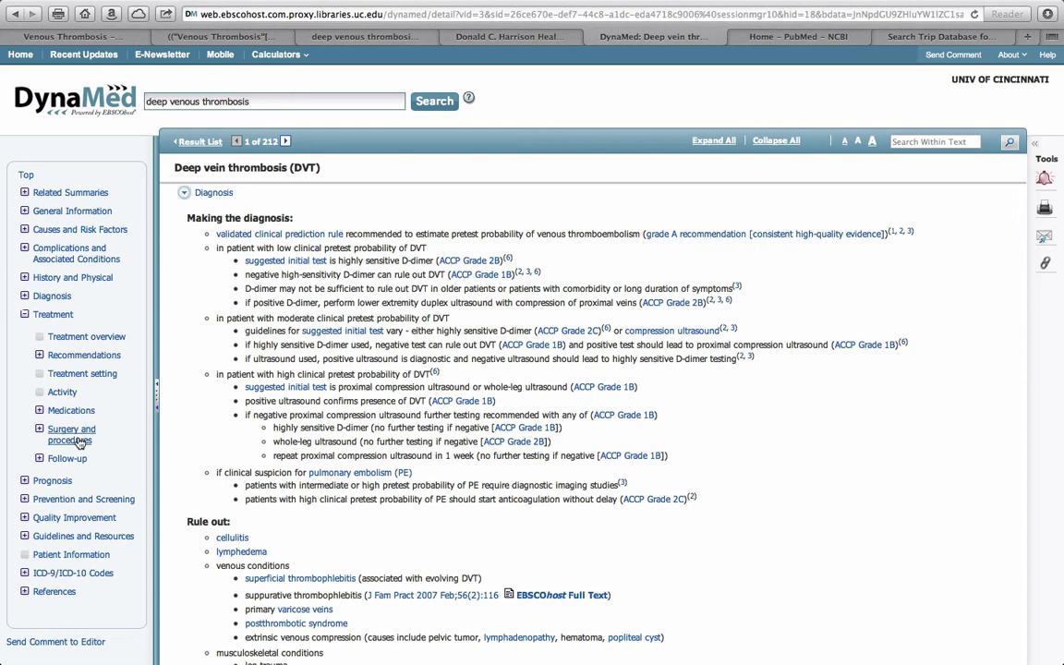
{"action": "left_click", "coordinate": [55, 591]}
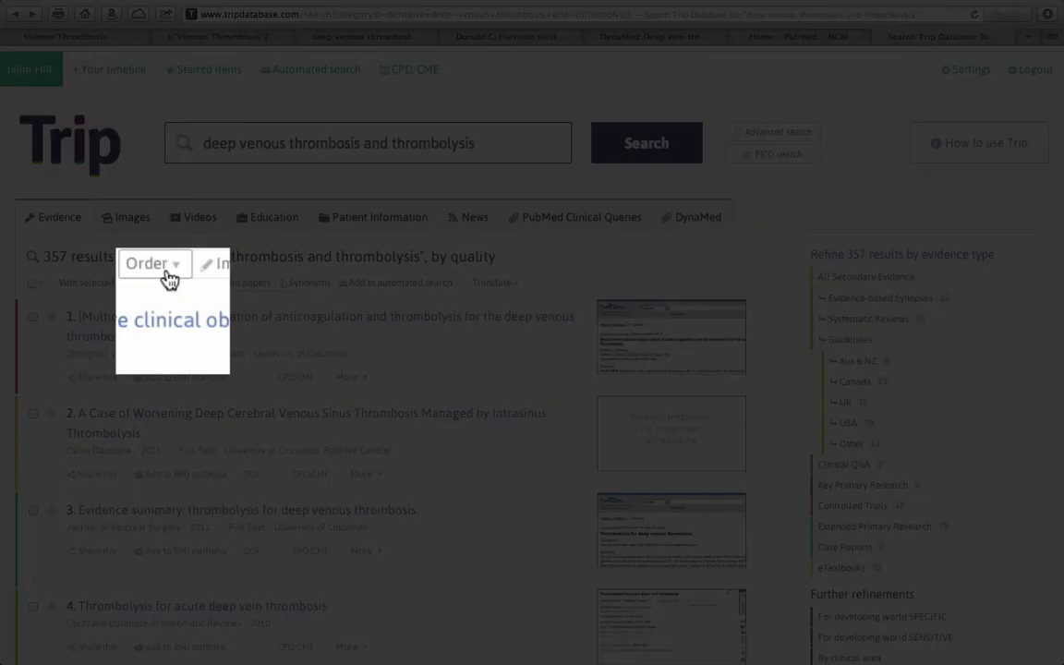
Step: Order the Trip results by Date and filter them to Guidelines
{"action": "left_click", "coordinate": [159, 283]}
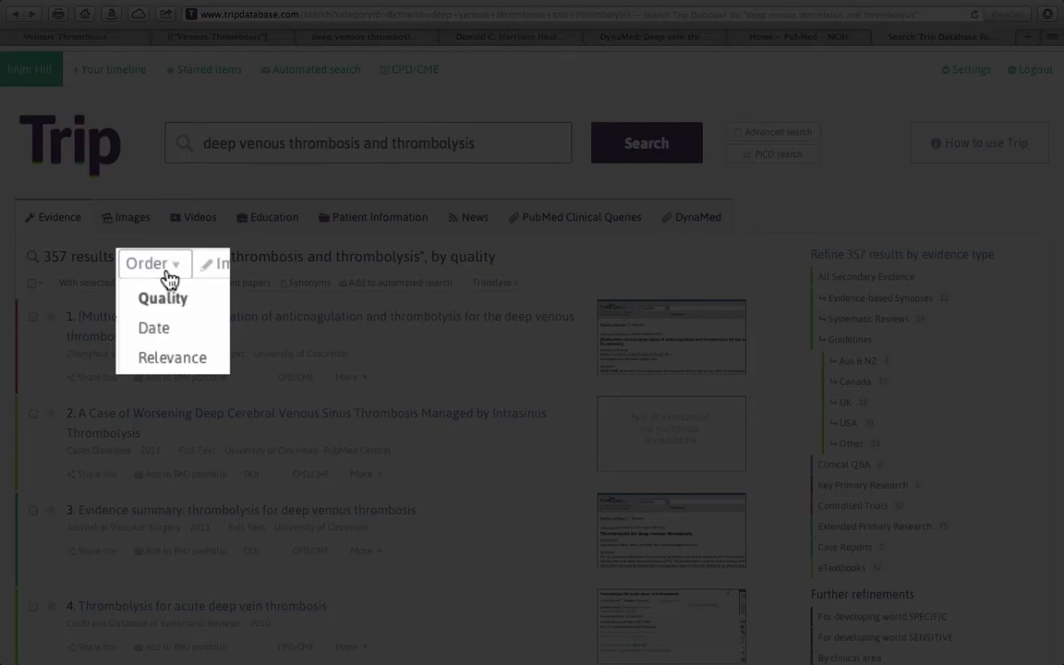
{"action": "left_click", "coordinate": [159, 331]}
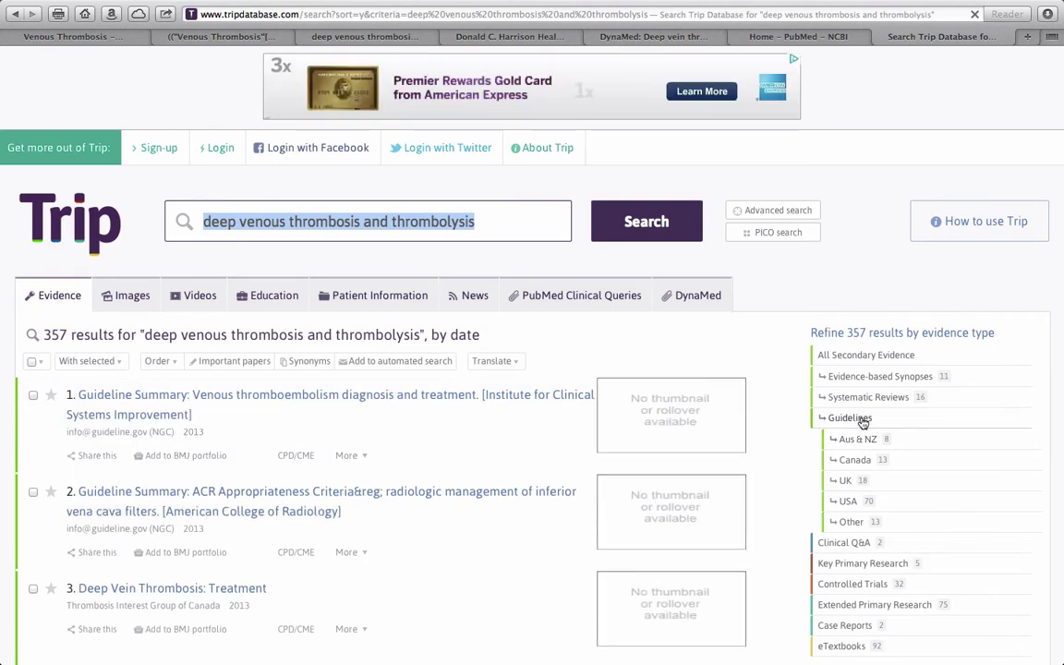
{"action": "left_click", "coordinate": [864, 420]}
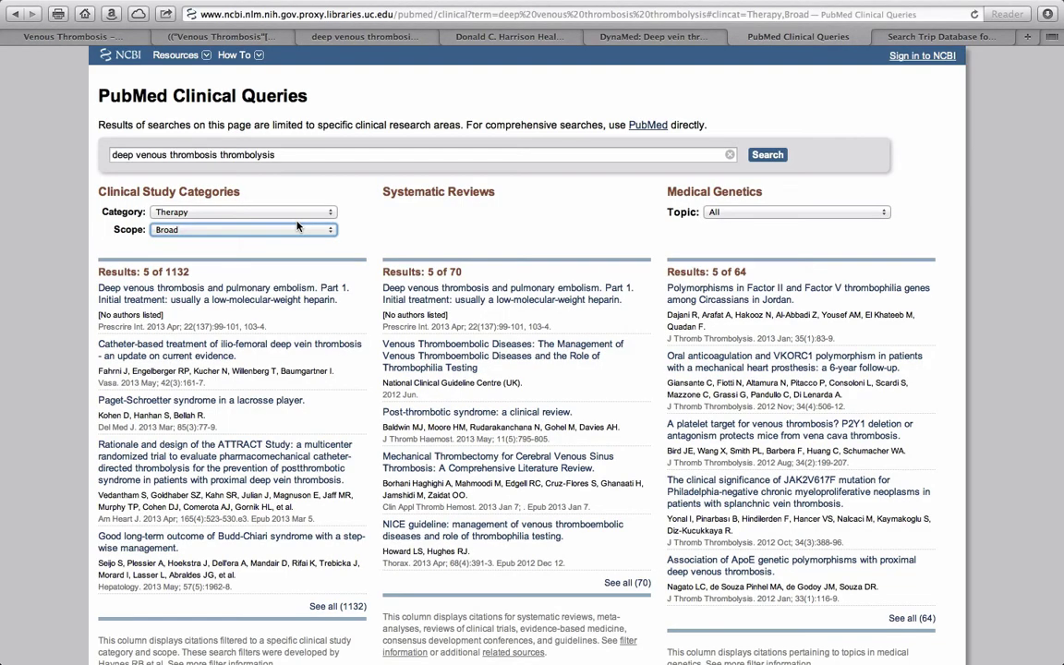
Step: Show the Category dropdown choices under Clinical Study Categories
{"action": "left_click", "coordinate": [273, 213]}
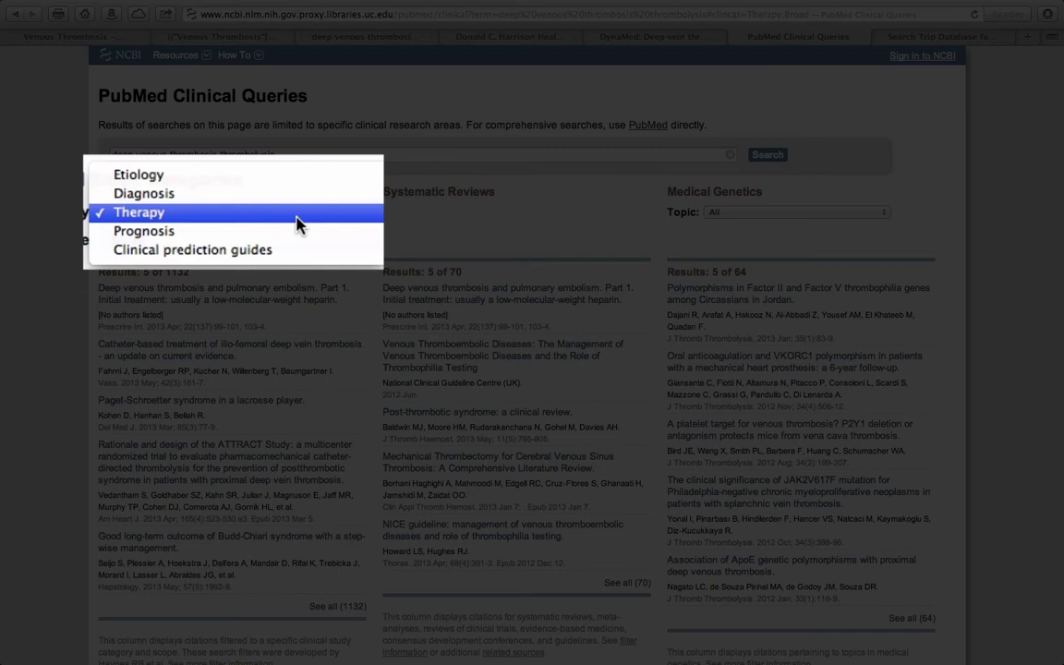
Step: Keep the Therapy category with Narrow scope (50 citations), then return to Trip Database
{"action": "left_click", "coordinate": [296, 221]}
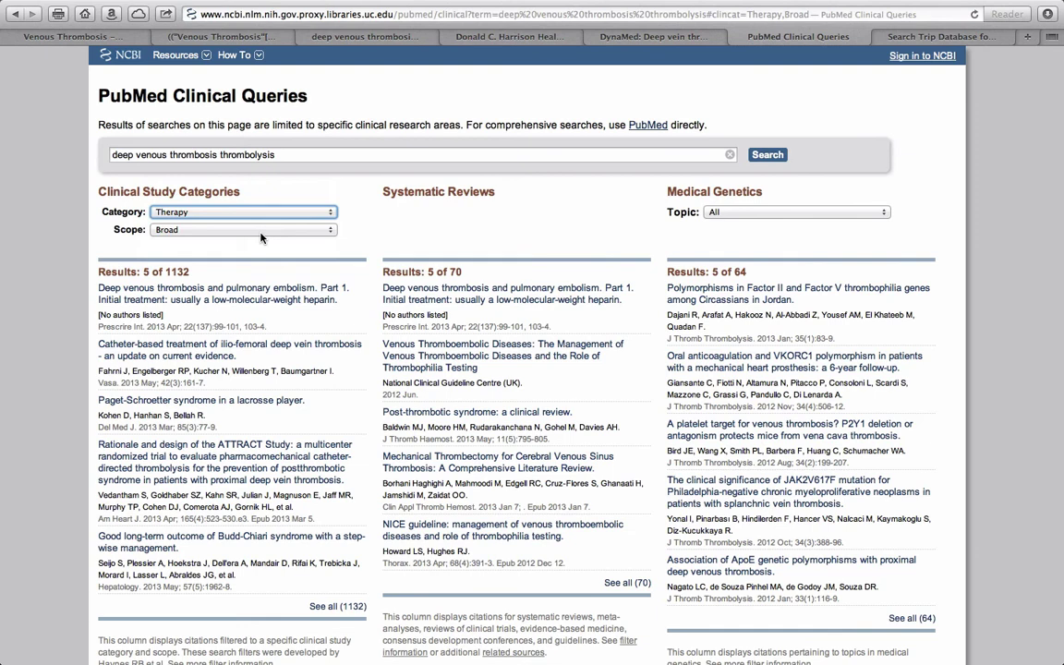
{"action": "left_click", "coordinate": [261, 233]}
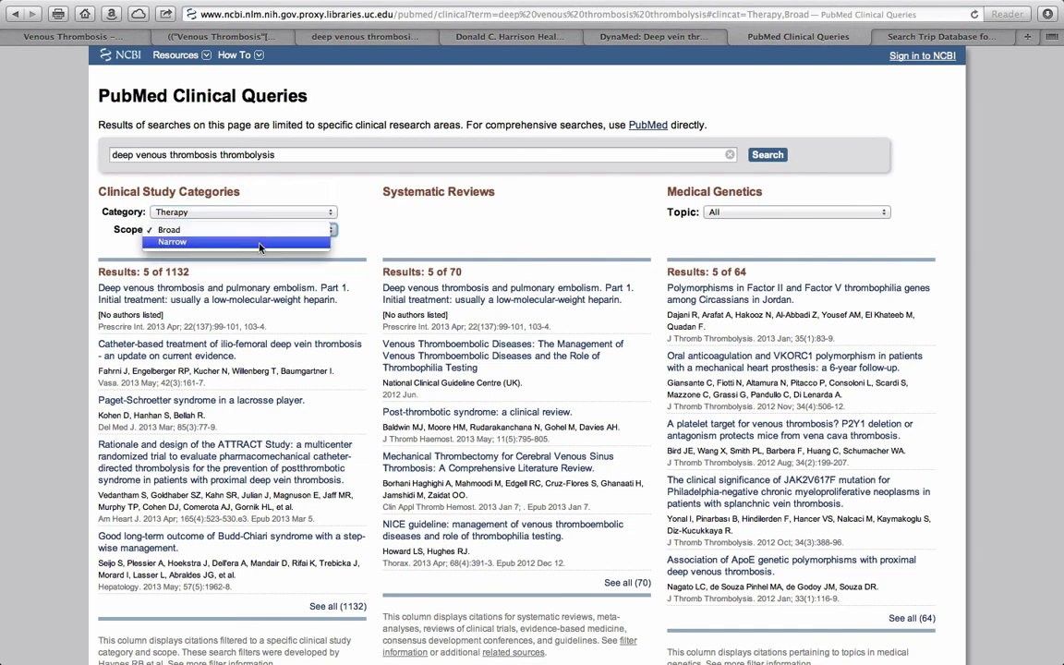
{"action": "left_click", "coordinate": [261, 243]}
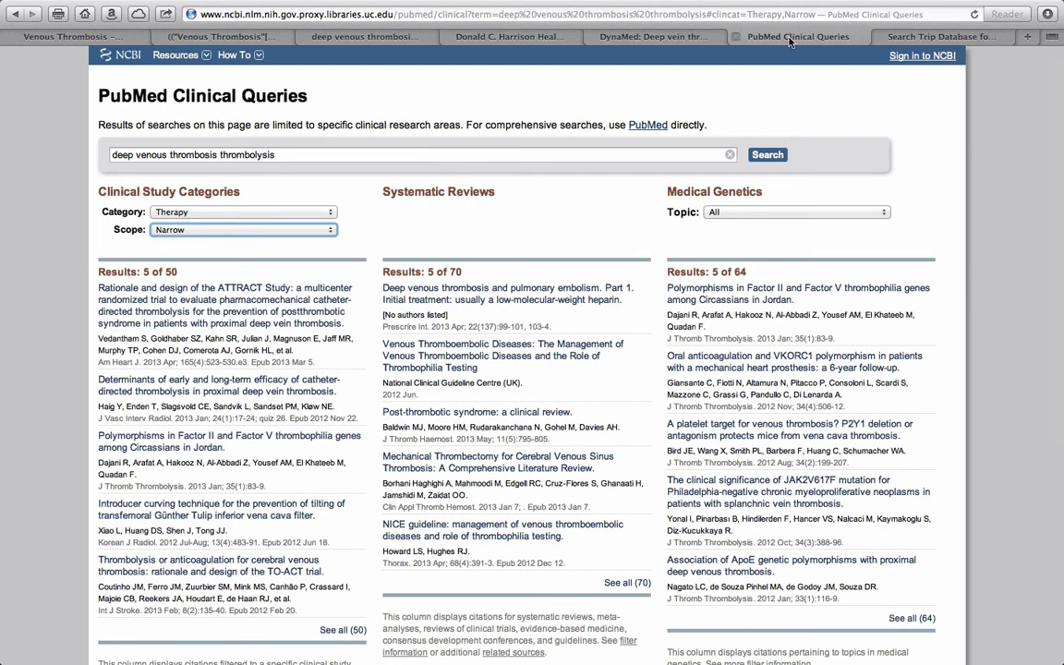
{"action": "left_click", "coordinate": [958, 37]}
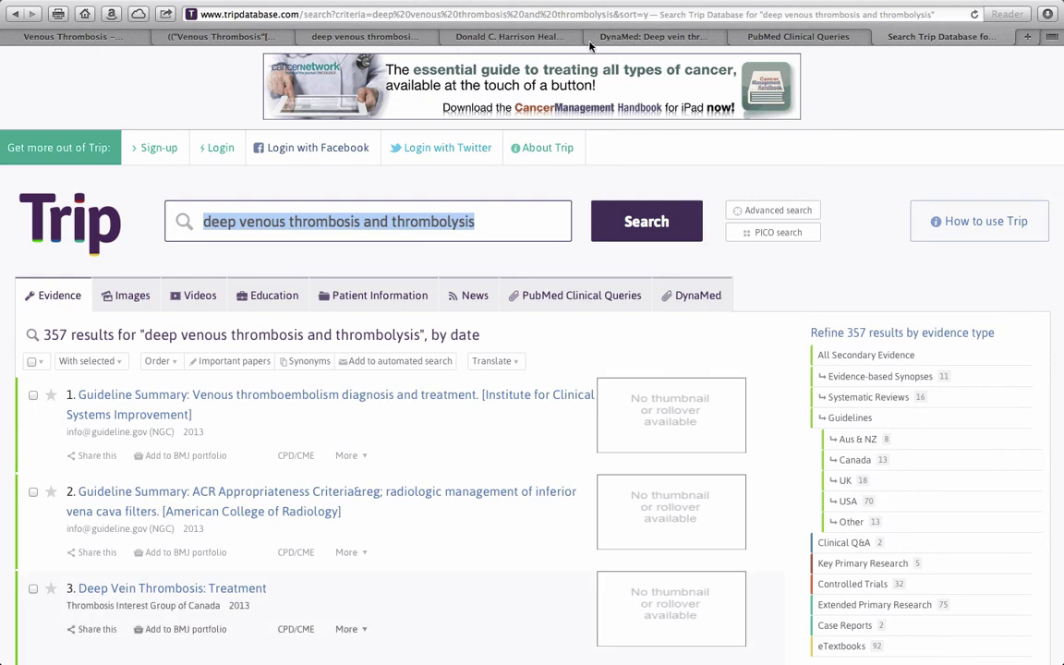
Step: Go back to the DynaMed DVT topic's References section
{"action": "left_click", "coordinate": [614, 41]}
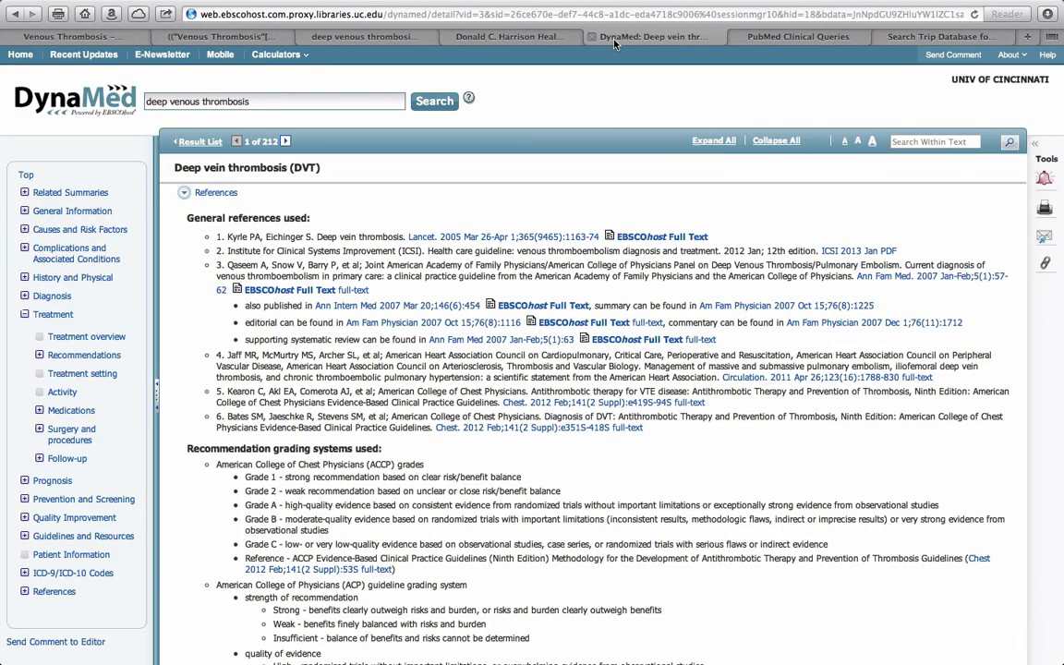